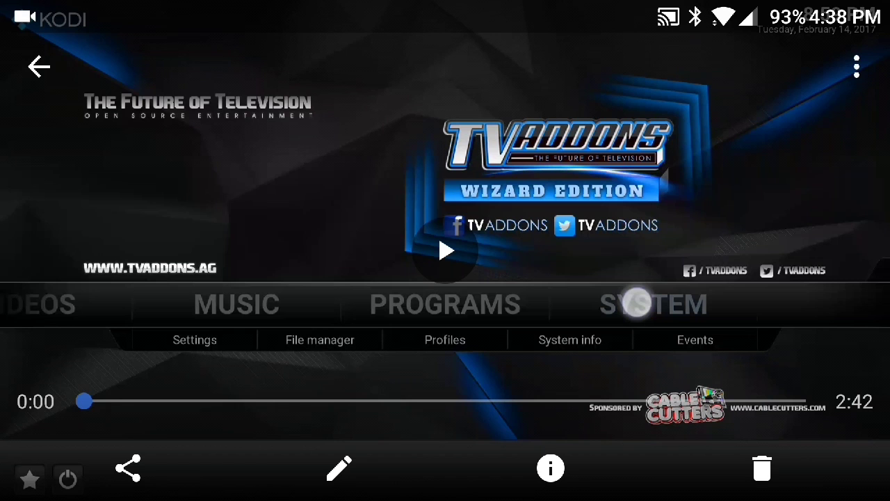
# Step: Review the path and name of the fusion source in the file manager, then return to the home screen
pyautogui.click(448, 251)
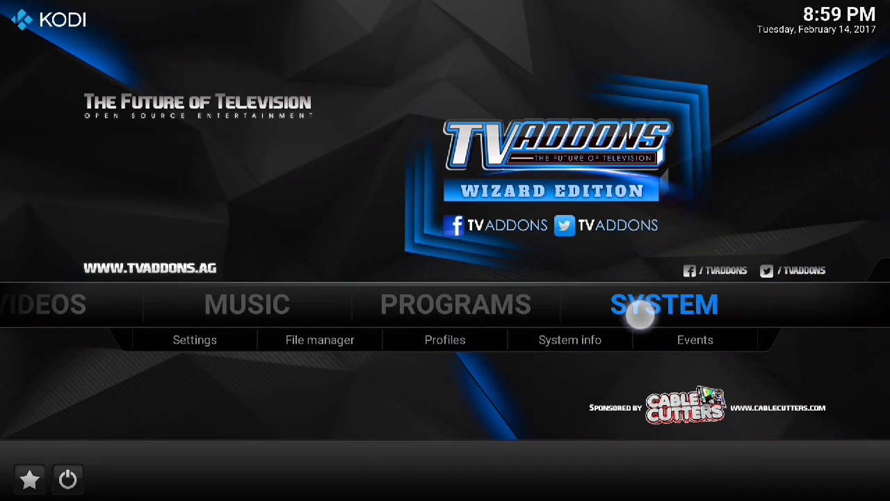
pyautogui.click(323, 339)
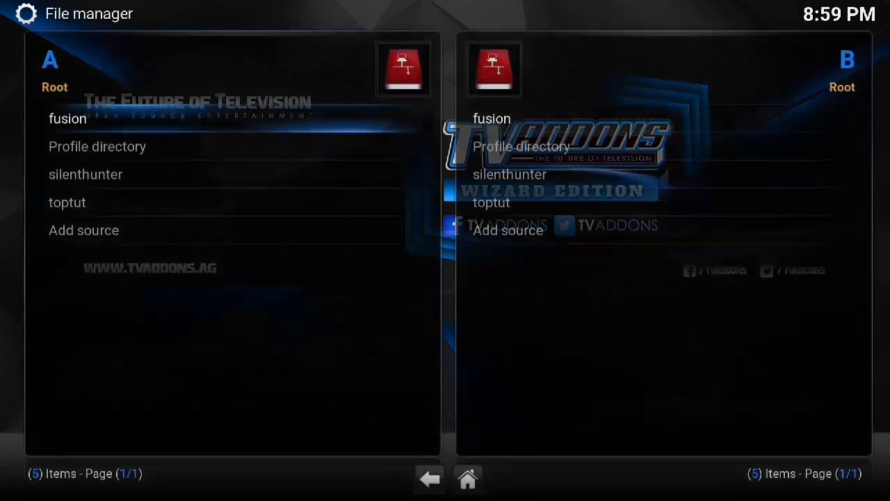
pyautogui.moveTo(115, 230); pyautogui.dragTo(135, 272)
pyautogui.click(130, 118)
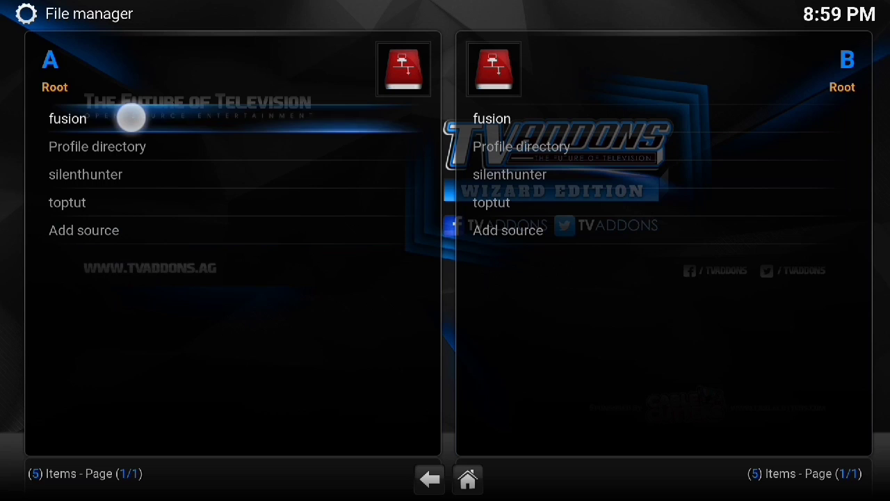
pyautogui.rightClick(130, 118)
pyautogui.click(242, 235)
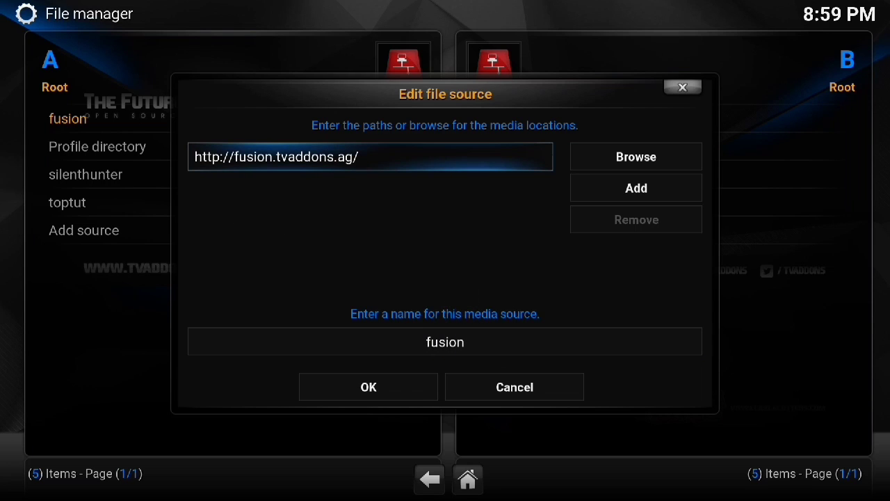
pyautogui.click(368, 387)
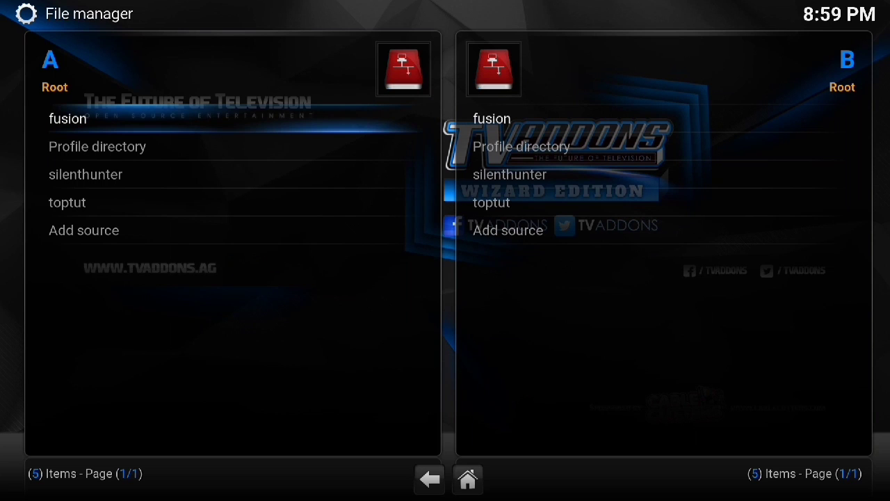
pyautogui.click(430, 478)
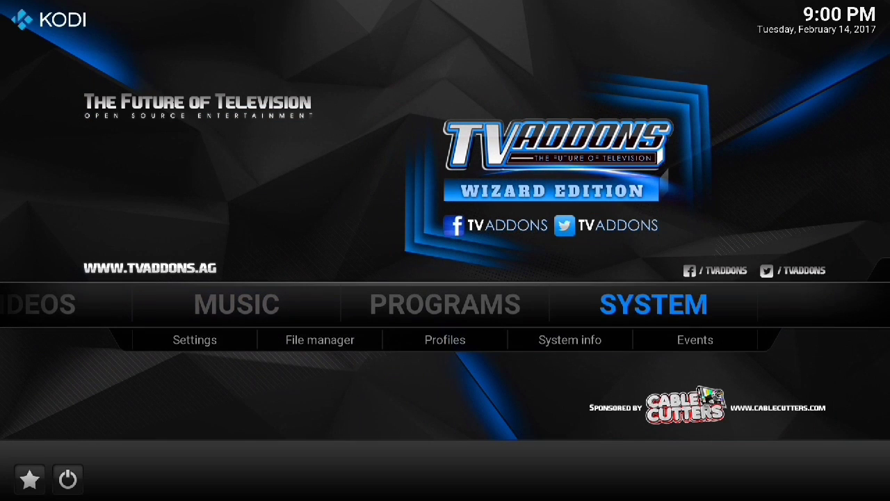
# Step: Install repository.Kinkin-1.4.zip from the english folder of kodi-repos in the fusion source
pyautogui.click(202, 339)
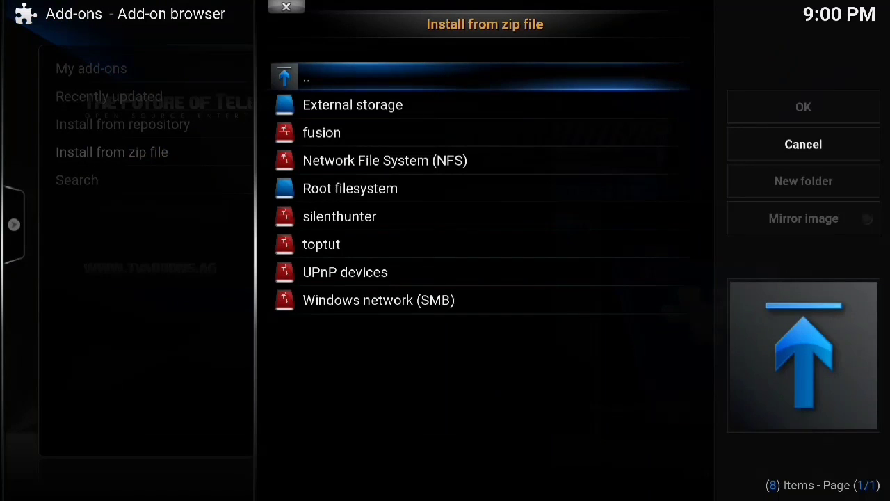
pyautogui.click(328, 134)
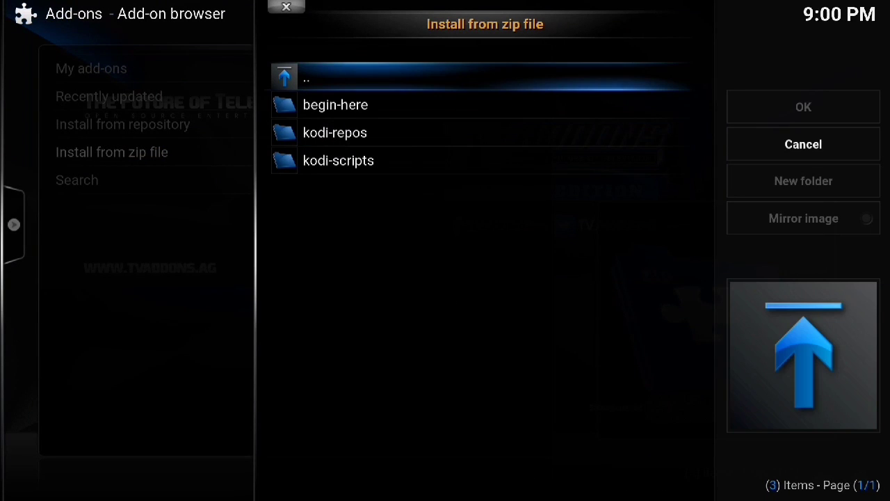
pyautogui.click(405, 135)
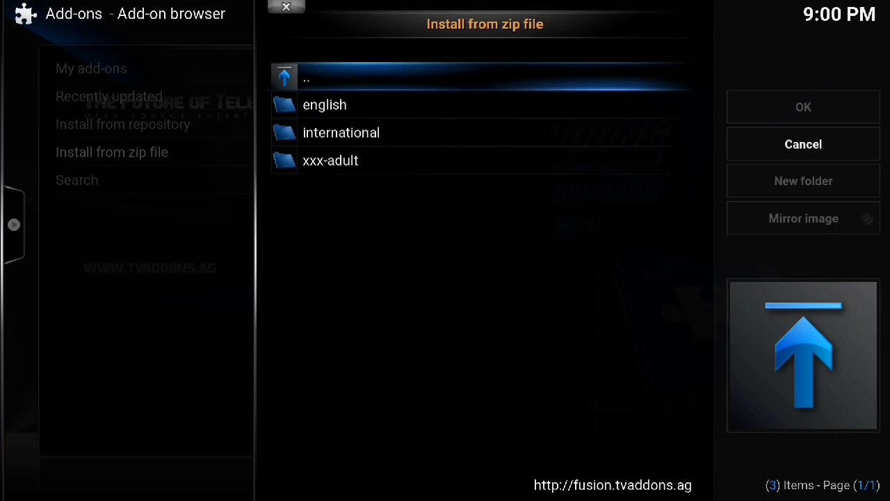
pyautogui.click(411, 100)
pyautogui.click(369, 99)
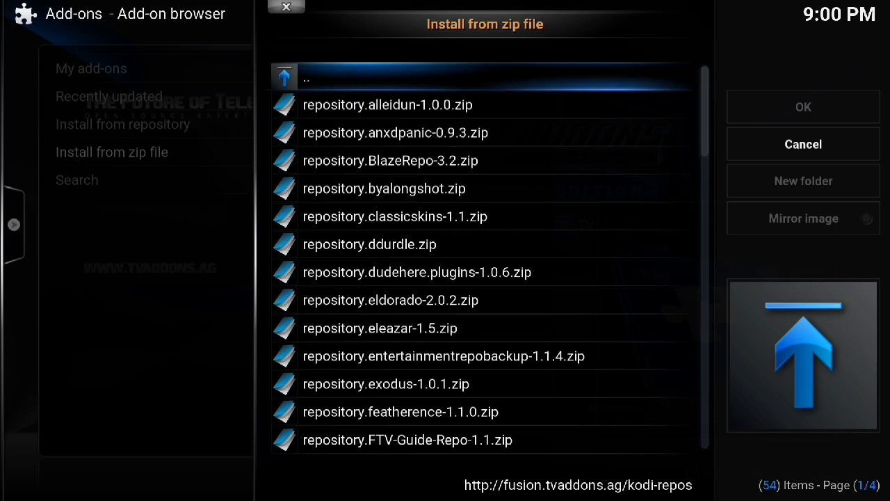
pyautogui.moveTo(487, 371); pyautogui.dragTo(484, 29)
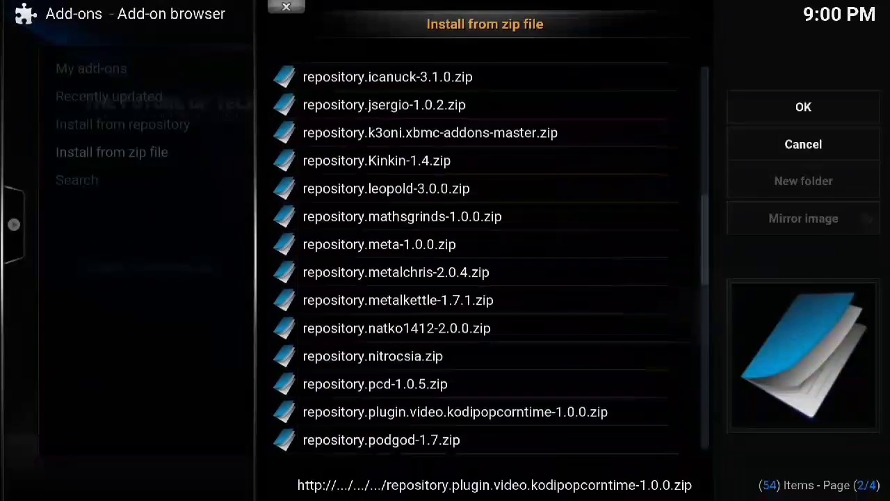
pyautogui.click(407, 159)
pyautogui.click(407, 159)
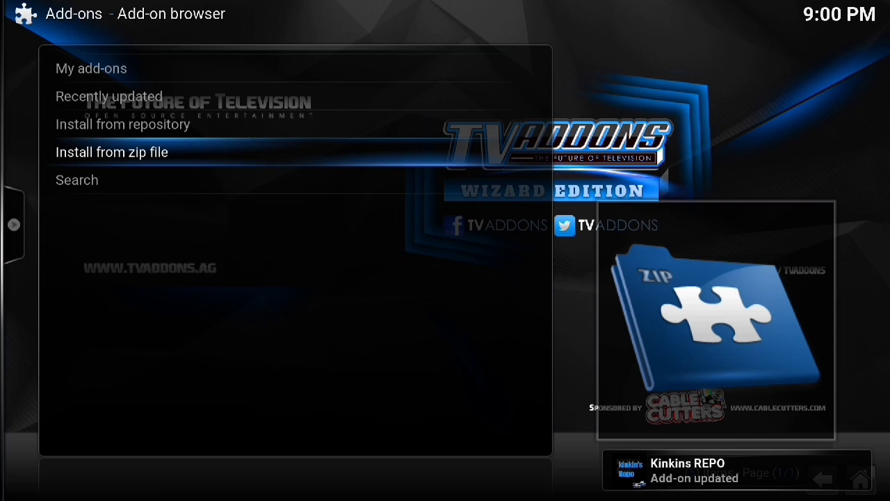
# Step: Open the Easy Advanced Settings program add-on from Kinkins REPO
pyautogui.click(213, 125)
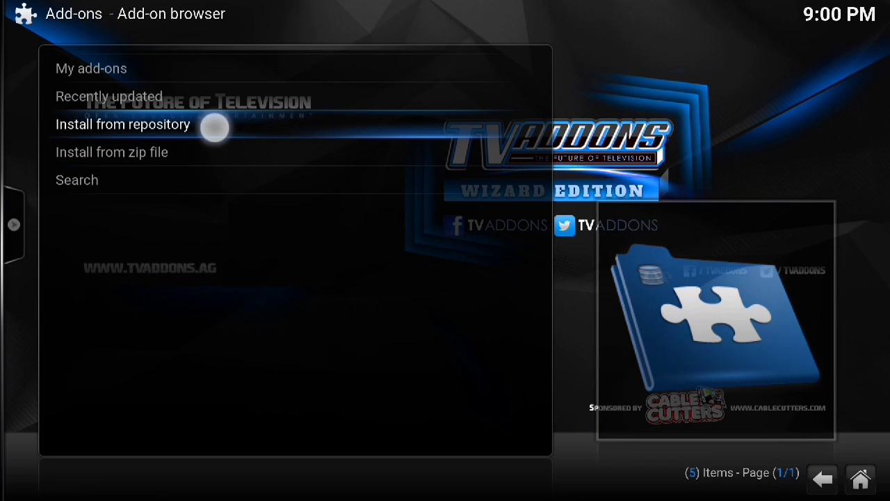
pyautogui.click(169, 342)
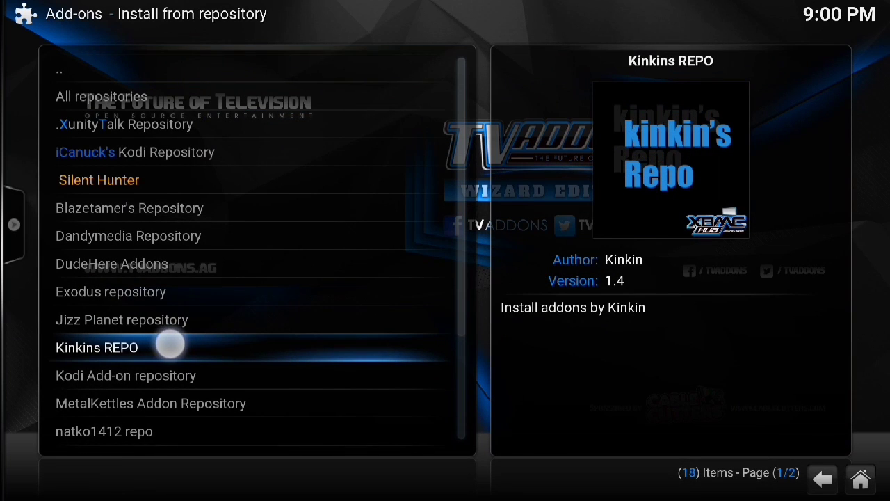
pyautogui.click(174, 342)
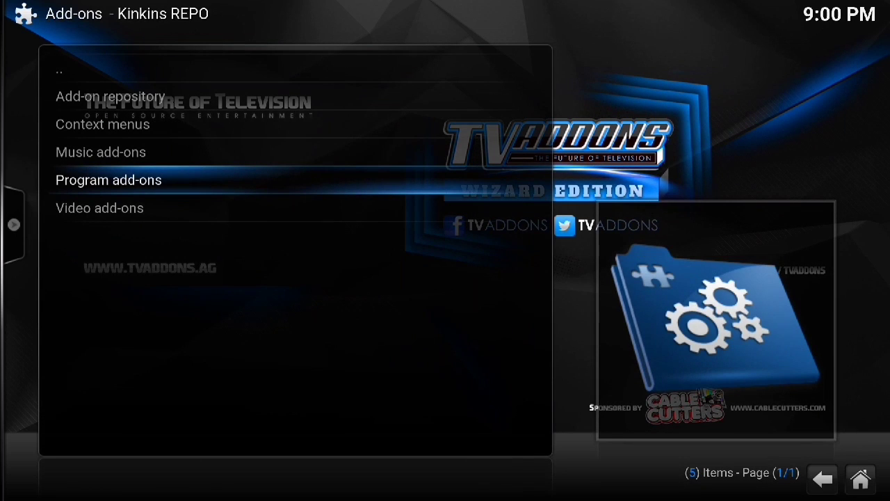
pyautogui.click(205, 181)
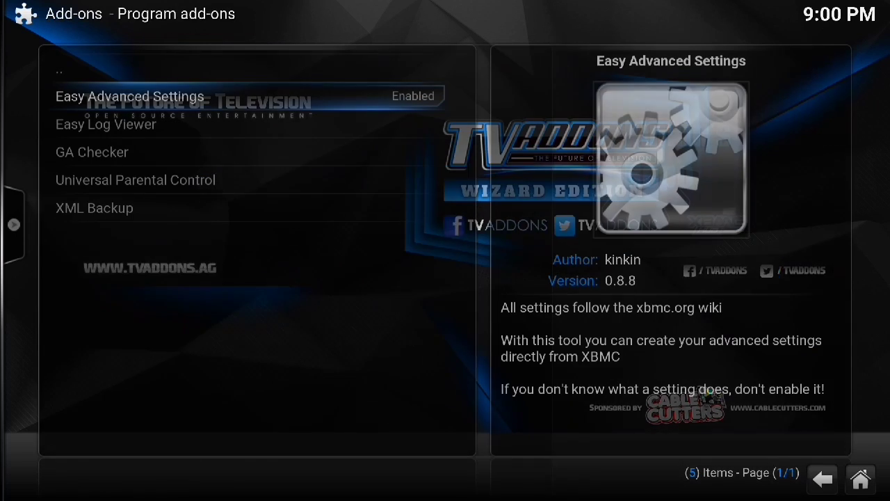
pyautogui.click(228, 99)
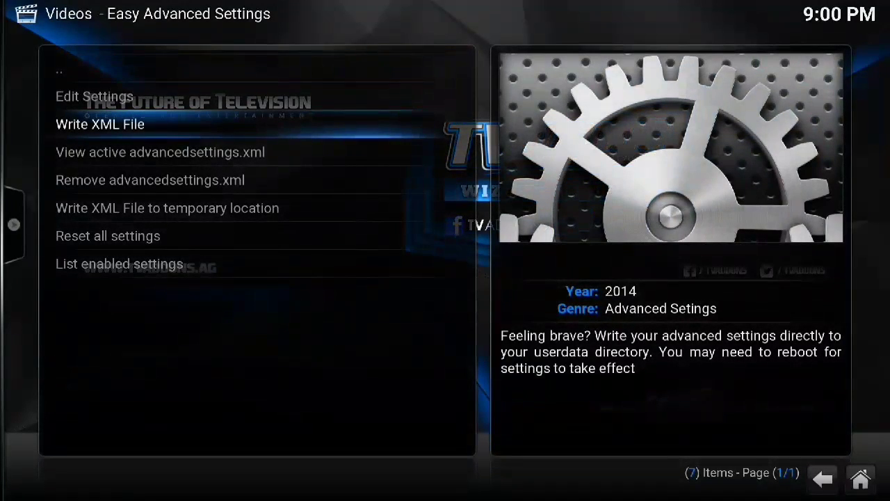
# Step: Reset all settings saved in the add-on and open its Network client settings for editing
pyautogui.click(108, 236)
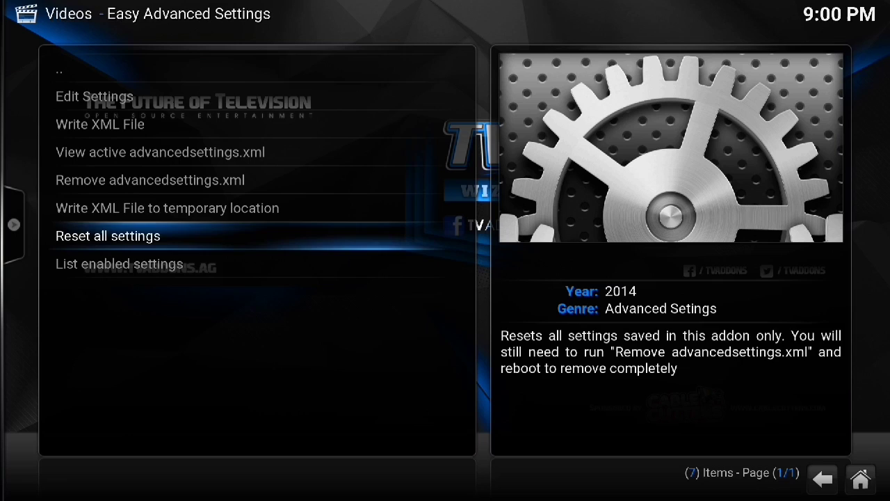
pyautogui.click(66, 97)
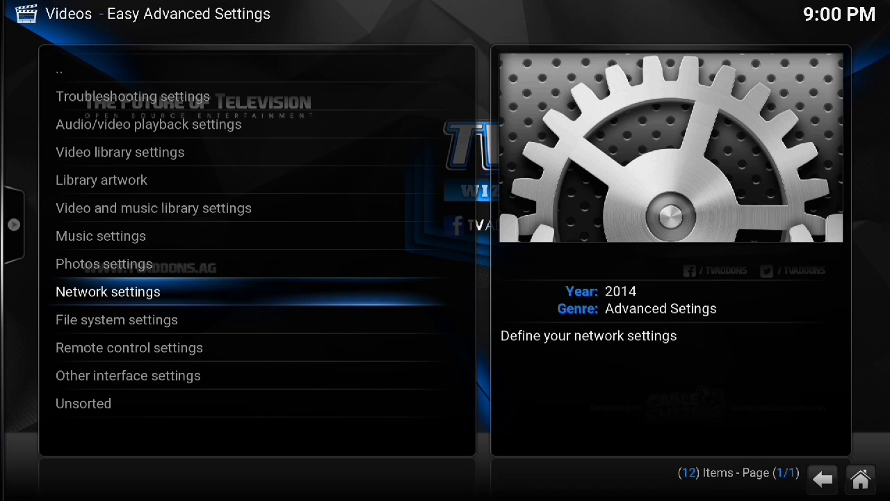
pyautogui.click(226, 292)
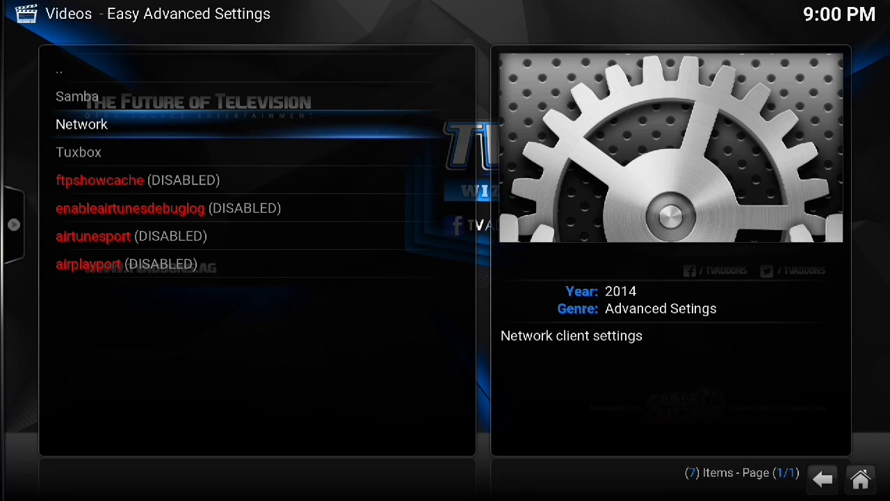
pyautogui.click(199, 123)
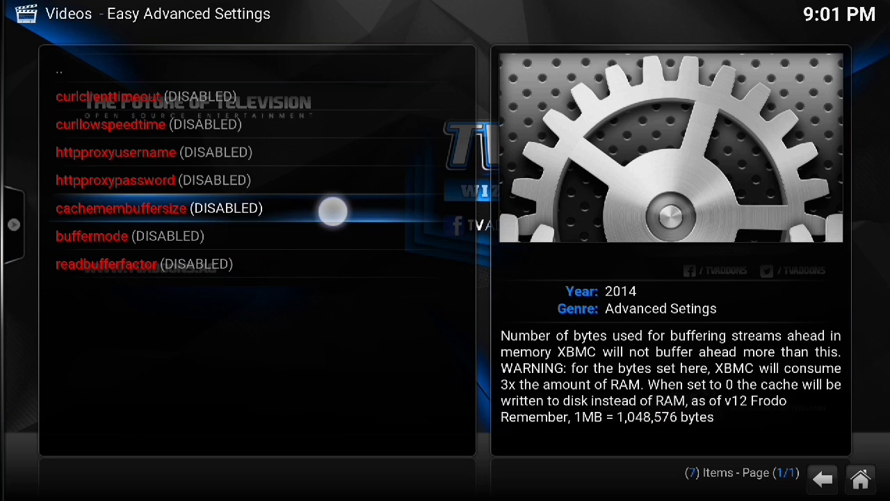
# Step: Set the cachemembuffersize value to 419430400, replacing DISABLED
pyautogui.click(479, 224)
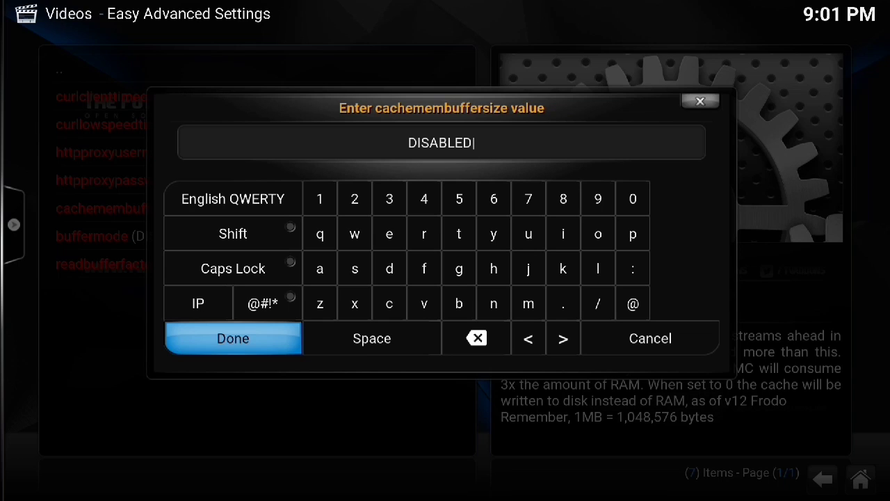
pyautogui.click(474, 338)
pyautogui.click(475, 338)
pyautogui.click(474, 338)
pyautogui.click(474, 338)
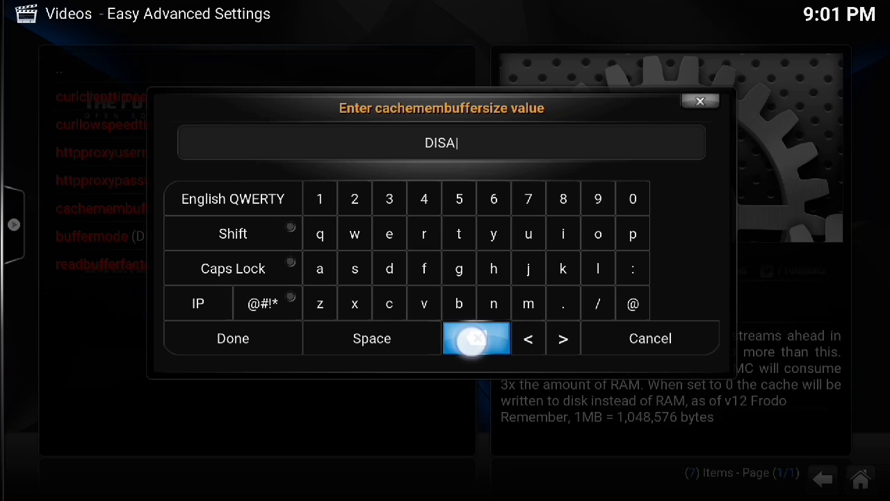
pyautogui.click(474, 338)
pyautogui.click(474, 338)
pyautogui.click(475, 338)
pyautogui.click(474, 338)
pyautogui.click(424, 199)
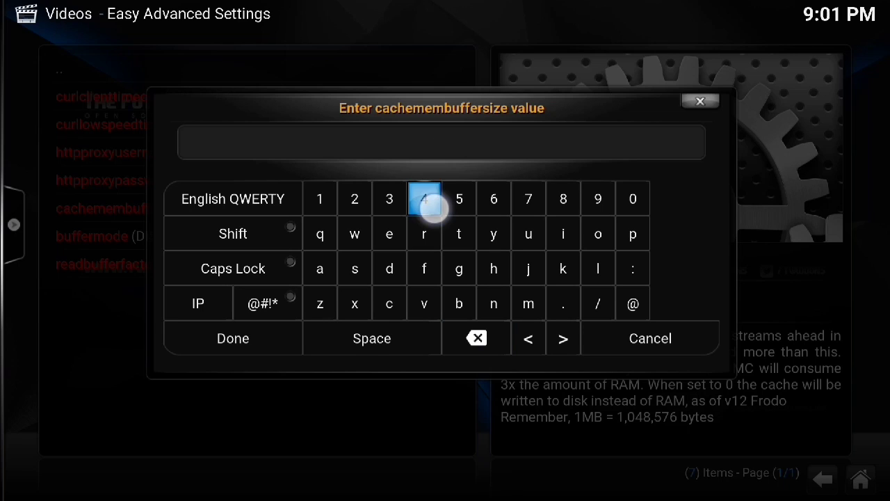
pyautogui.click(320, 199)
pyautogui.click(598, 199)
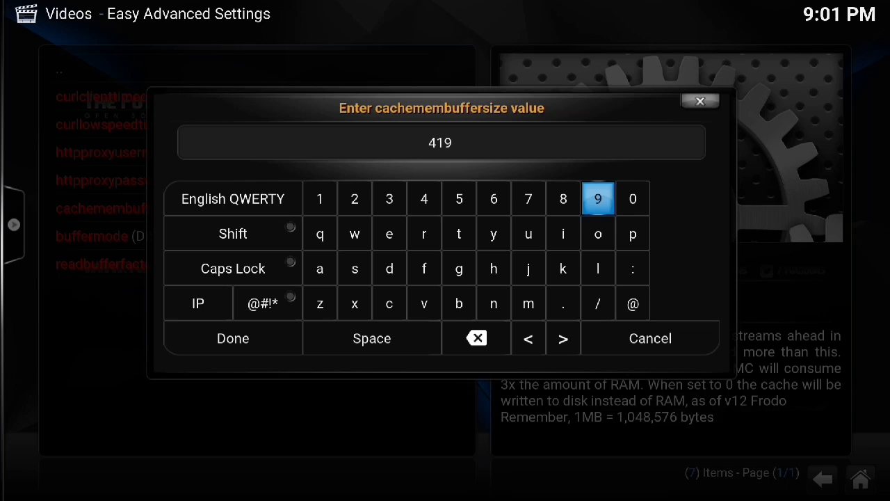
pyautogui.click(424, 199)
pyautogui.click(389, 199)
pyautogui.click(633, 198)
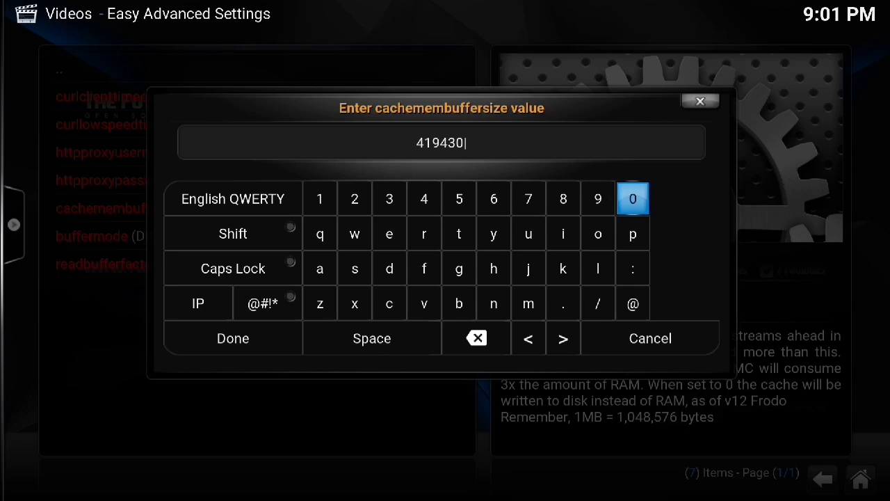
pyautogui.click(424, 198)
pyautogui.click(633, 199)
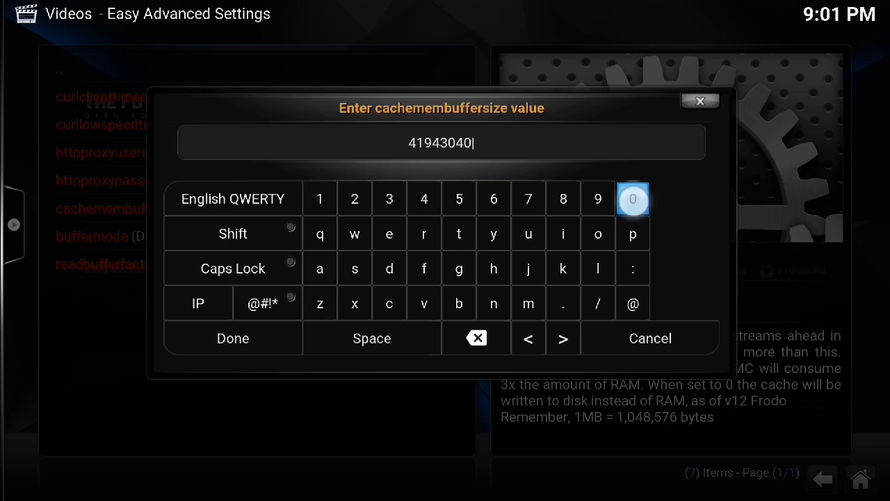
pyautogui.click(633, 199)
pyautogui.click(209, 338)
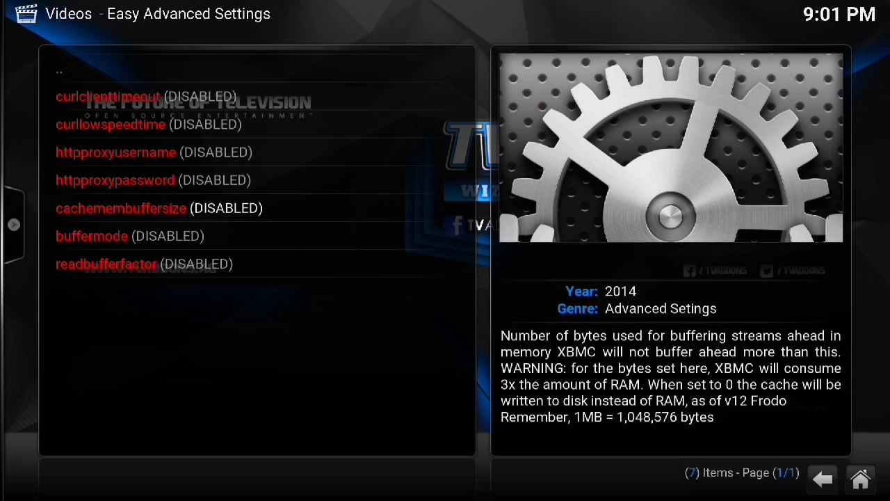
# Step: Set the buffermode value to 1 so that all filesystems are buffered, including local ones
pyautogui.click(209, 236)
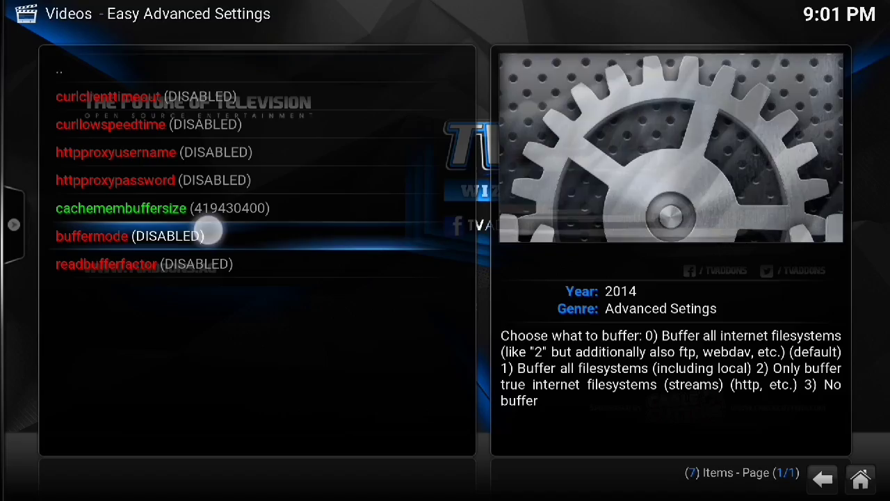
pyautogui.click(290, 208)
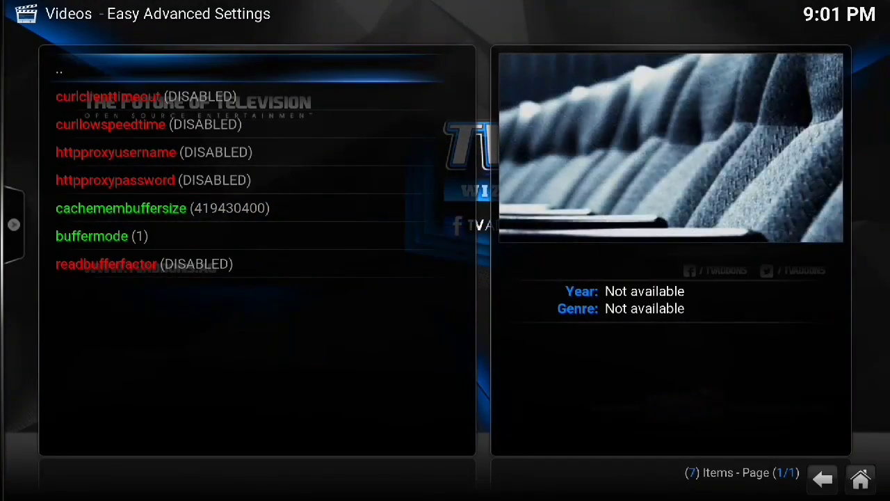
# Step: Set the readbufferfactor value to 4.0, replacing the existing DISABLED entry
pyautogui.click(238, 267)
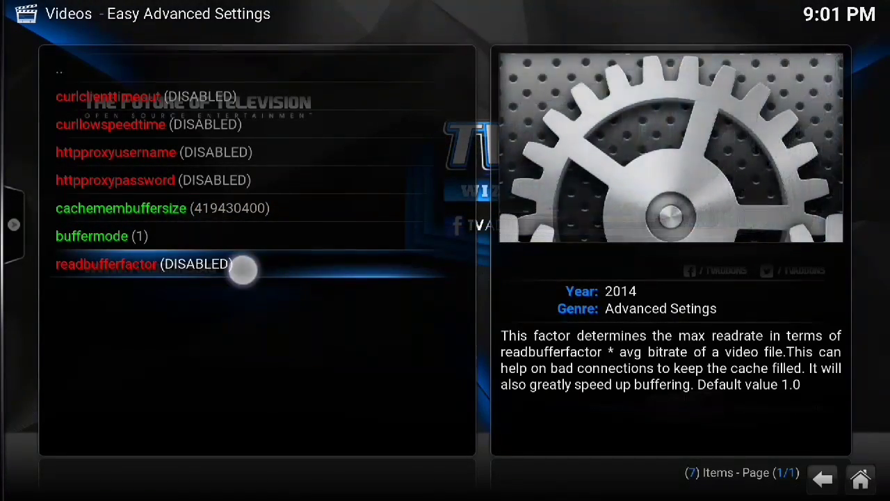
pyautogui.click(474, 339)
pyautogui.click(474, 340)
pyautogui.click(475, 340)
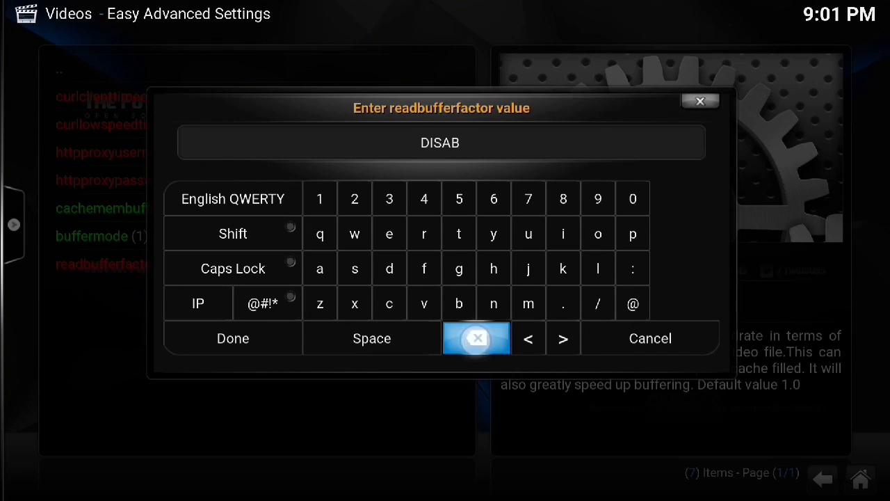
pyautogui.click(474, 339)
pyautogui.click(474, 340)
pyautogui.click(474, 339)
pyautogui.click(475, 340)
pyautogui.click(476, 339)
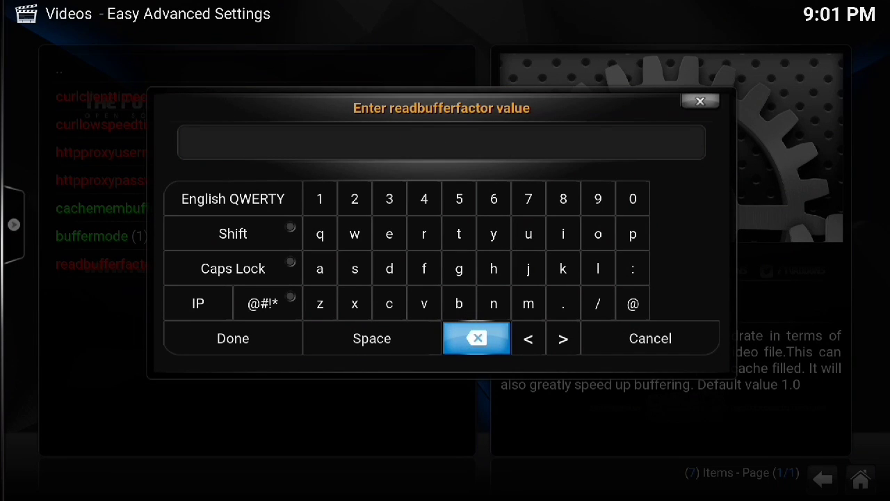
pyautogui.click(424, 199)
pyautogui.click(564, 303)
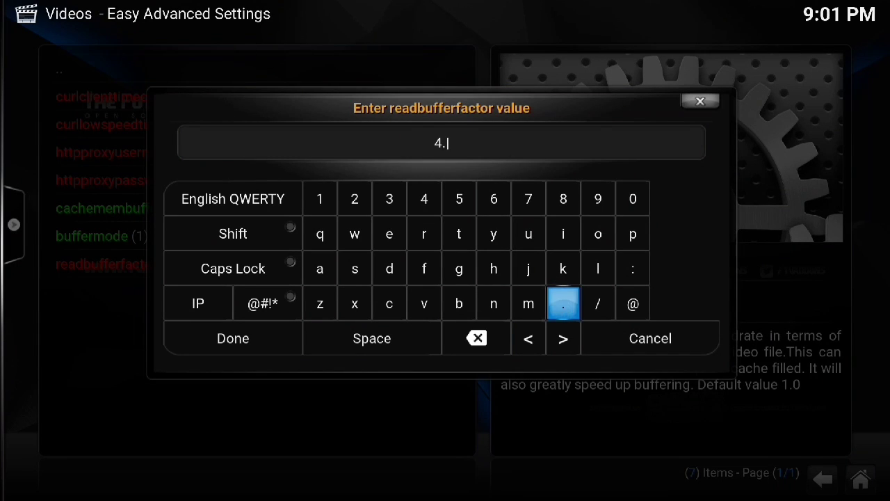
pyautogui.click(633, 199)
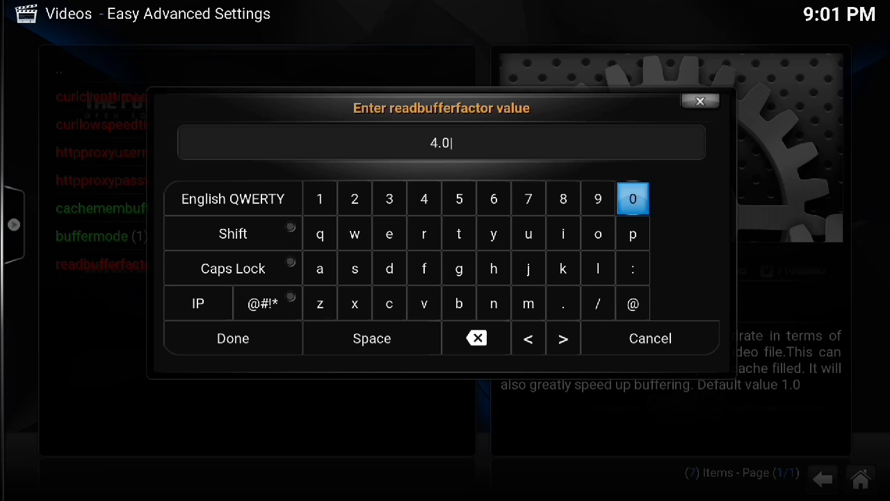
pyautogui.click(233, 338)
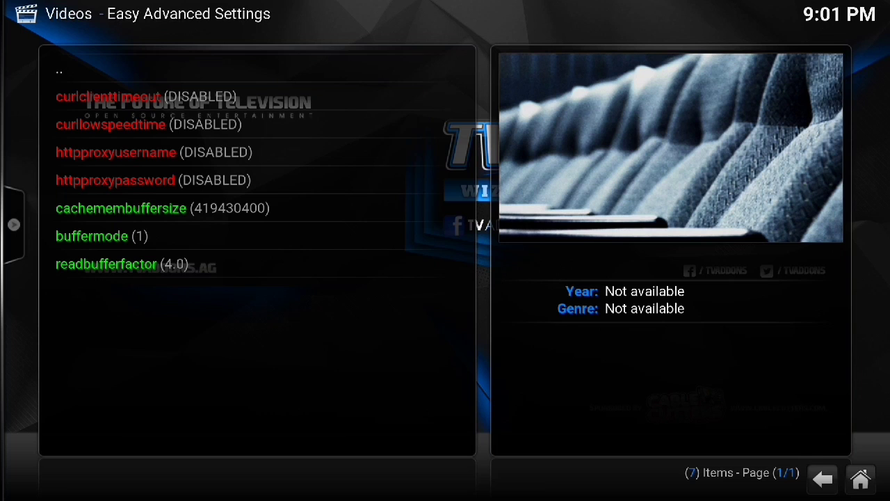
# Step: Return to the main list of Easy Advanced Settings and write the settings to the XML file in the userdata directory
pyautogui.click(822, 477)
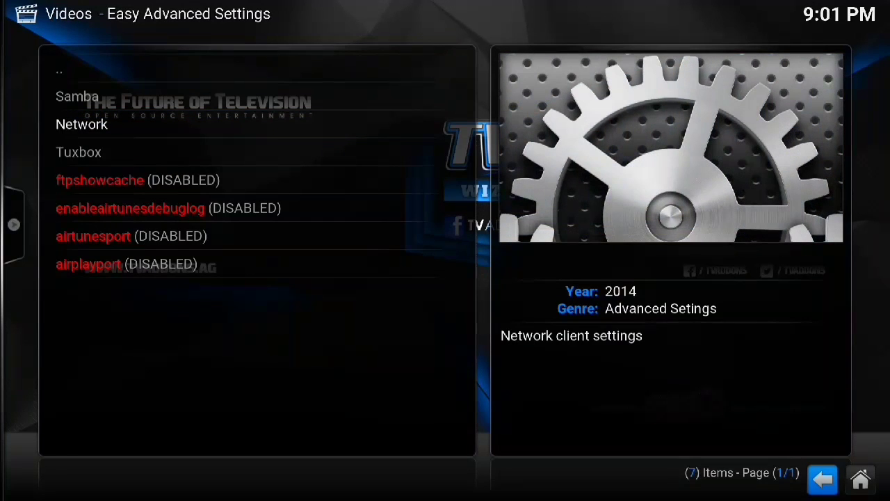
pyautogui.click(822, 477)
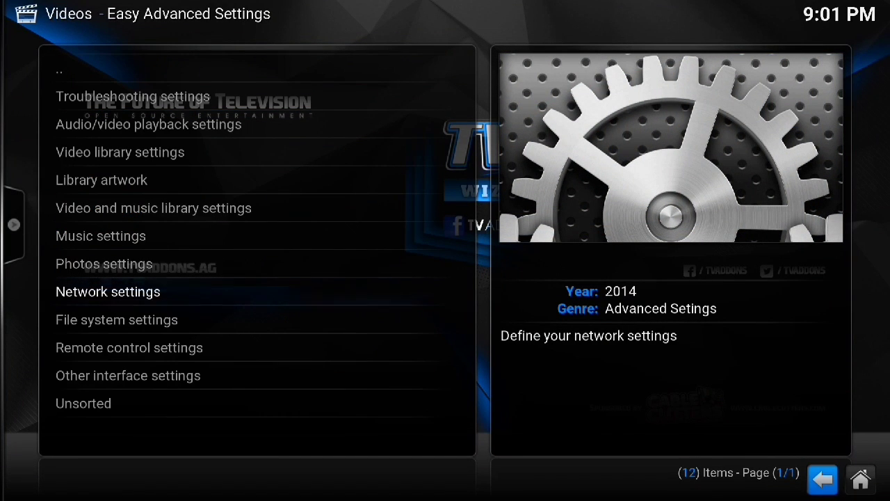
pyautogui.click(822, 477)
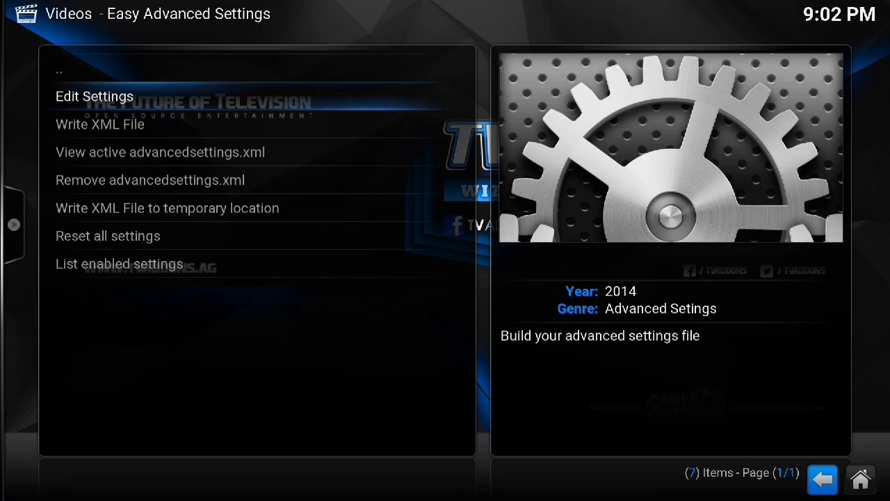
pyautogui.click(208, 121)
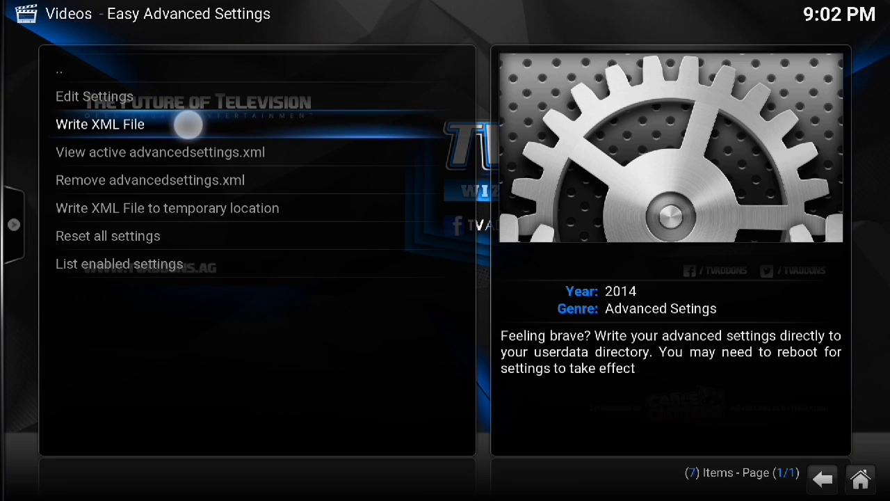
pyautogui.click(152, 123)
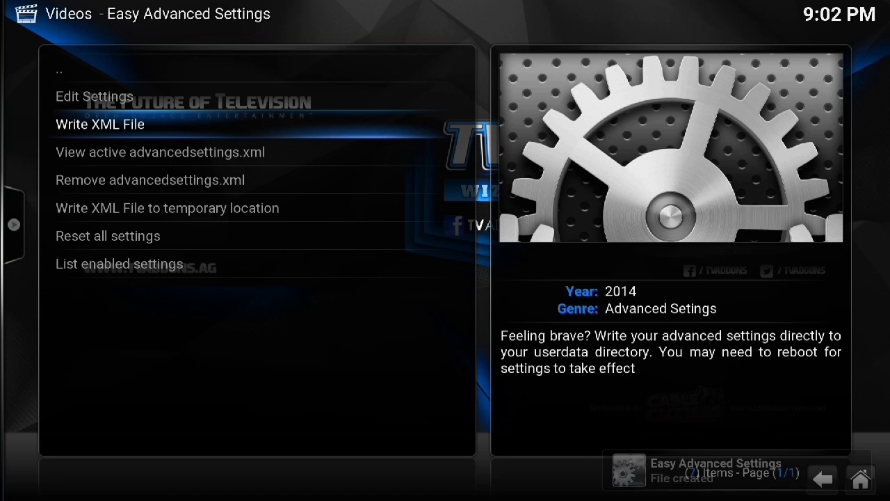
# Step: Leave Easy Advanced Settings and the add-on repository listings, returning to the home screen
pyautogui.click(823, 479)
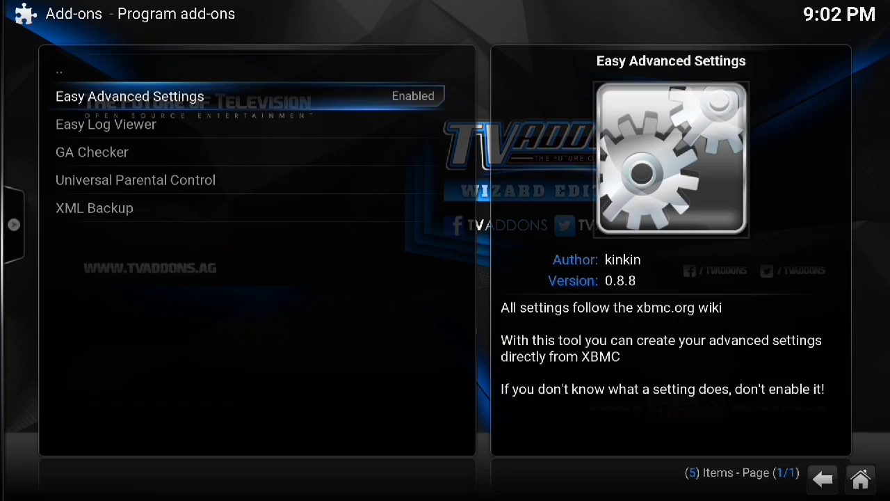
pyautogui.click(823, 479)
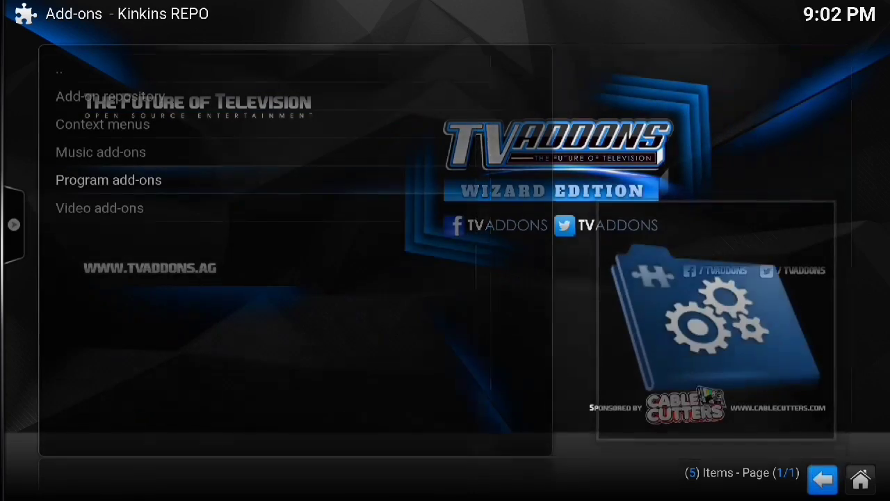
pyautogui.click(823, 479)
pyautogui.click(823, 479)
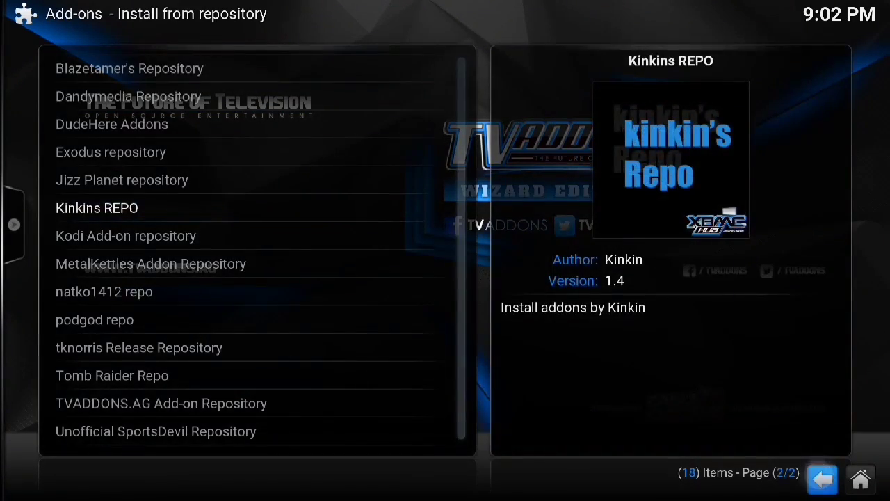
pyautogui.click(822, 479)
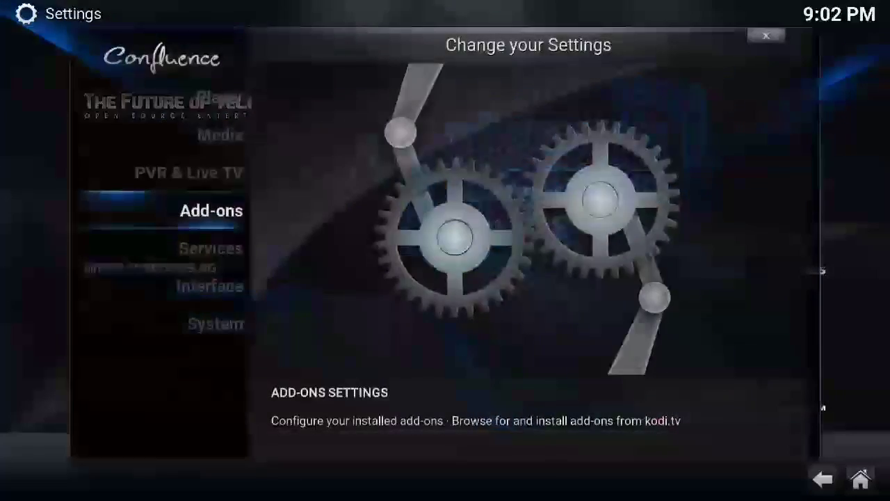
pyautogui.click(823, 479)
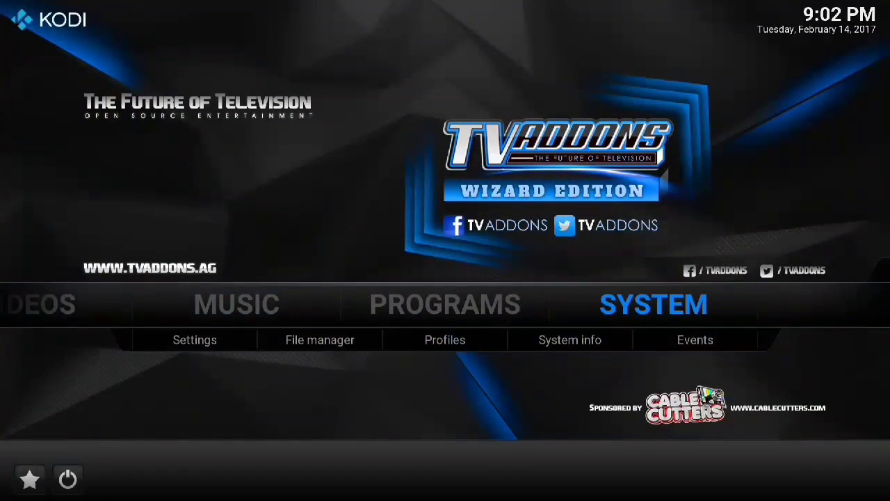
pyautogui.moveTo(435, 38); pyautogui.dragTo(429, 174)
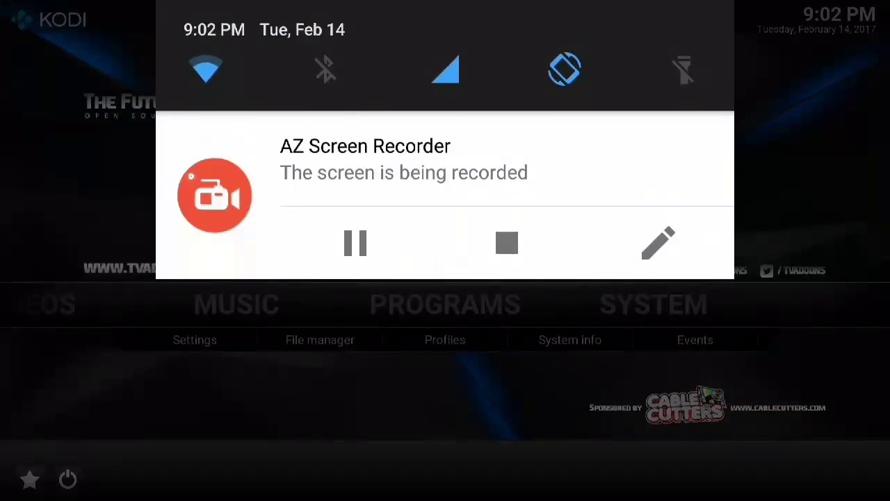
pyautogui.moveTo(431, 278); pyautogui.dragTo(431, 172)
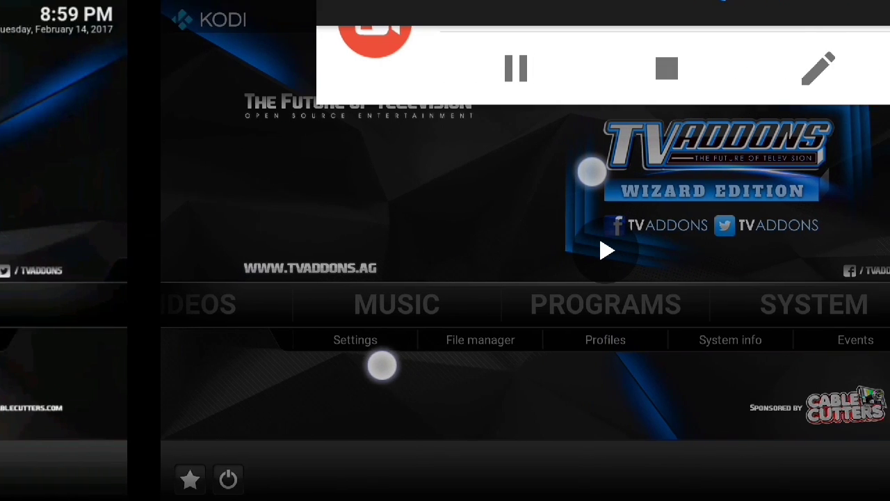
# Step: Switch to Kodi and open the System info summary to check the device's free memory
pyautogui.click(748, 346)
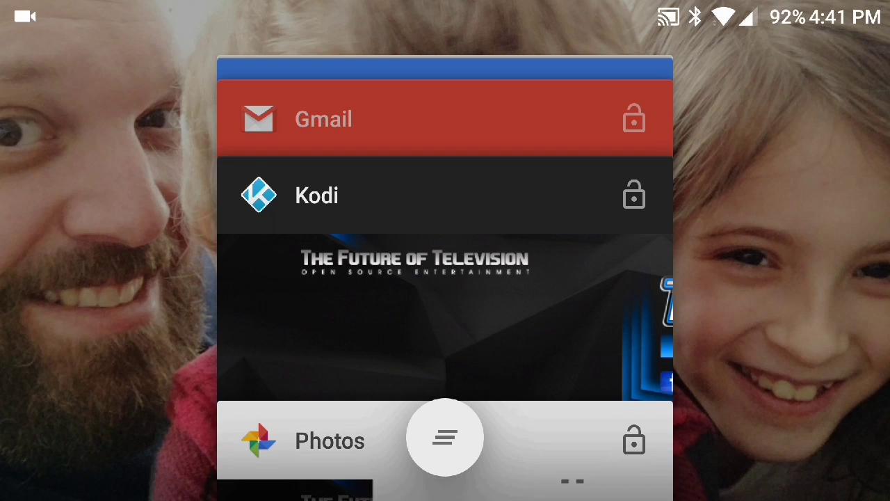
pyautogui.click(478, 263)
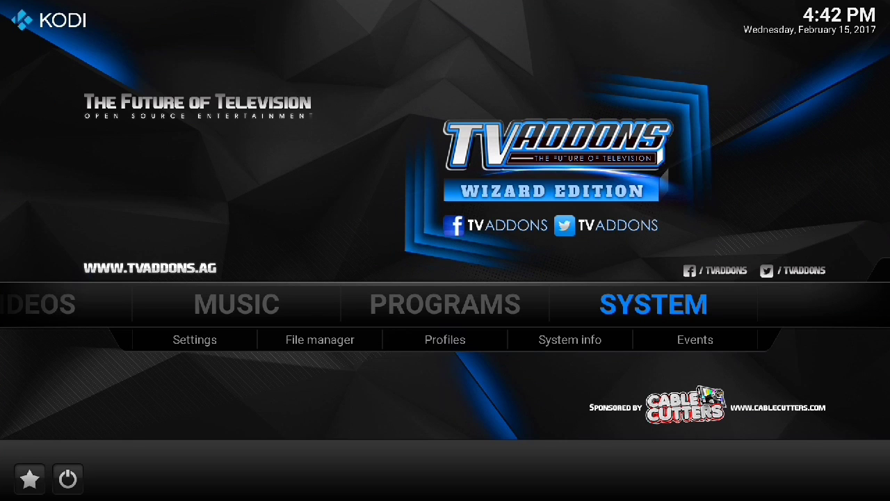
pyautogui.click(570, 339)
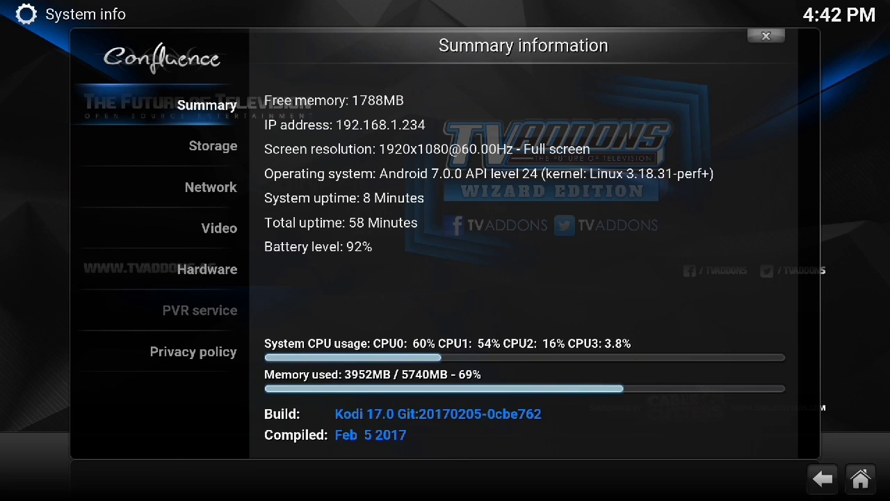
pyautogui.moveTo(394, 85); pyautogui.dragTo(442, 102)
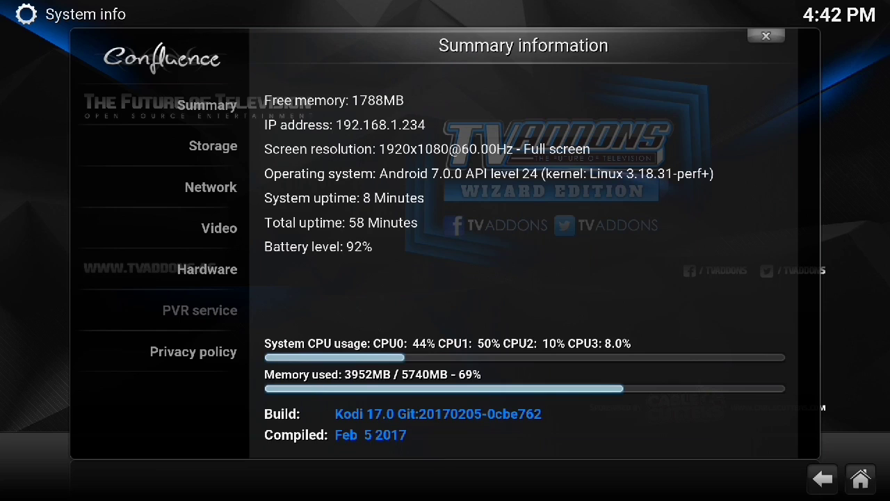